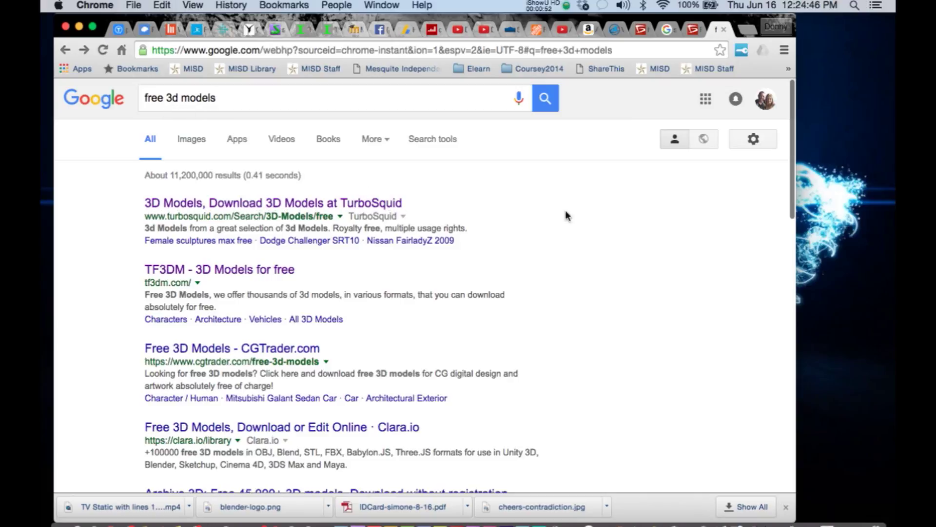
Step: Open the TF3DM free models site and browse its home page model listings
left_click(197, 276)
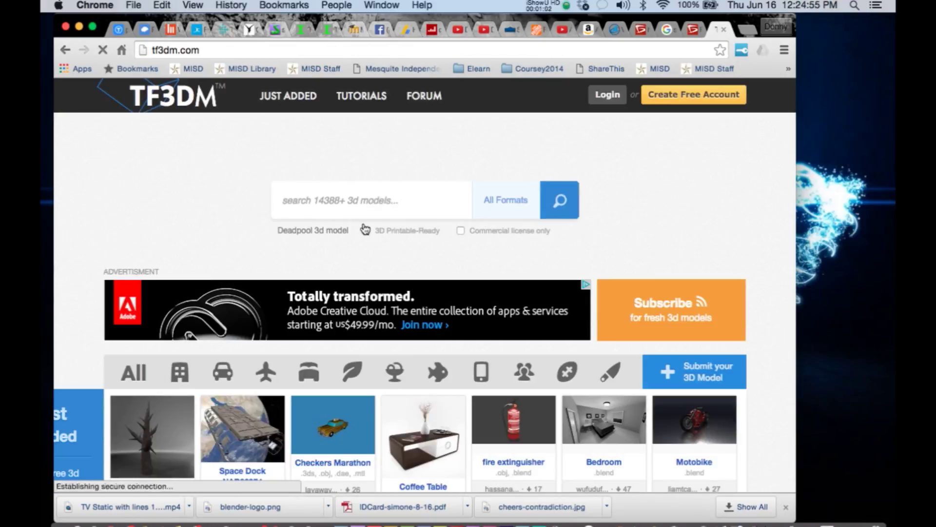
scroll(365, 227, "down", 5)
scroll(364, 225, "down", 3)
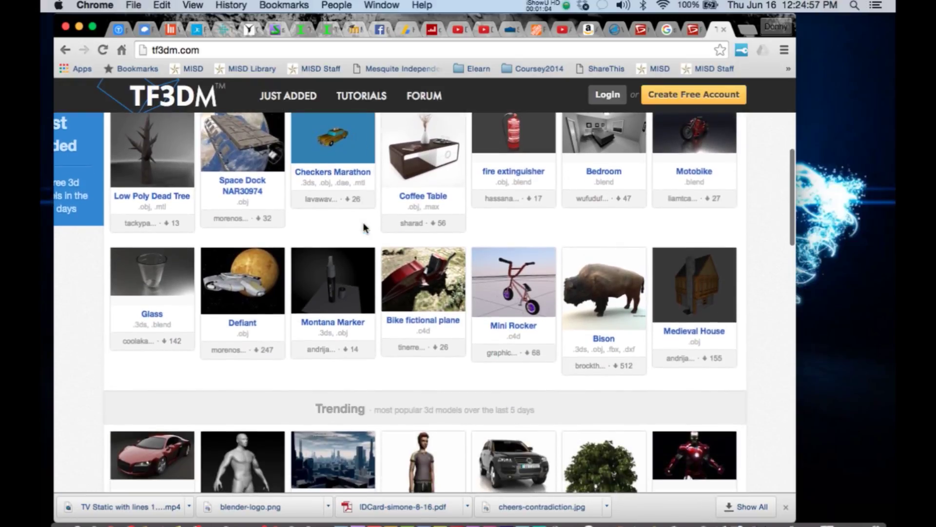
scroll(364, 227, "down", 4)
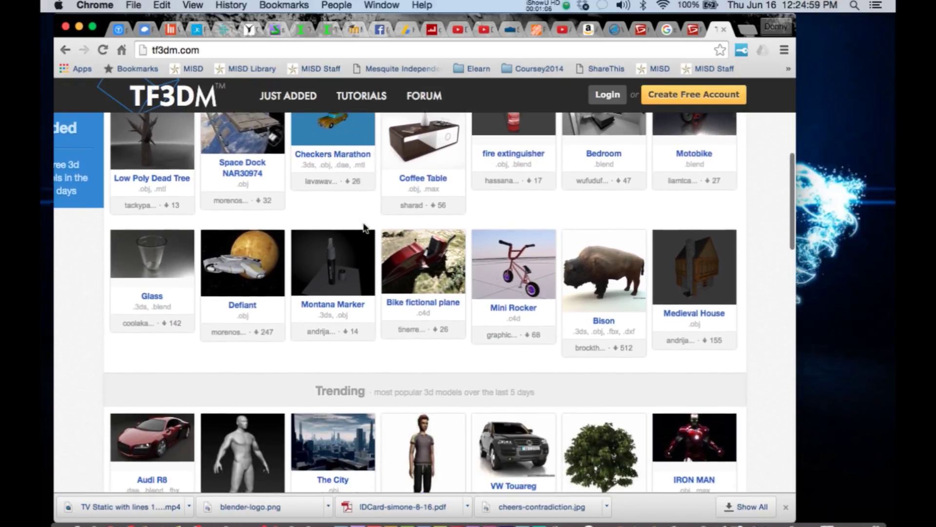
scroll(365, 227, "down", 3)
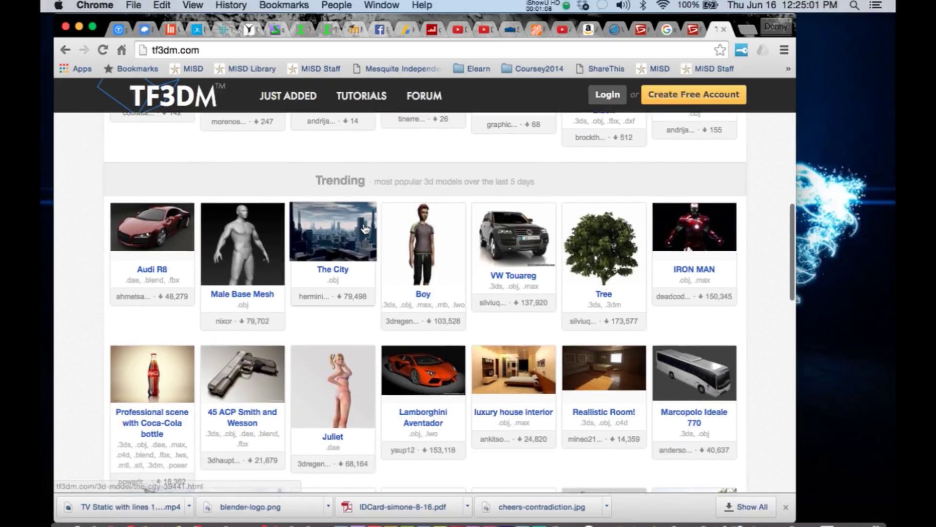
scroll(365, 228, "down", 1)
scroll(365, 229, "down", 6)
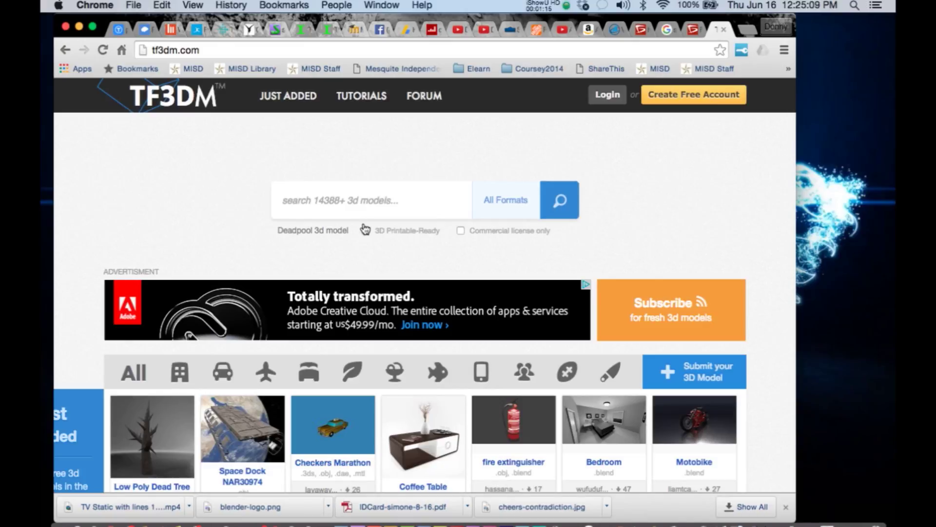
Step: Search TF3DM's models for 'punisher'
left_click(364, 204)
type("punisher")
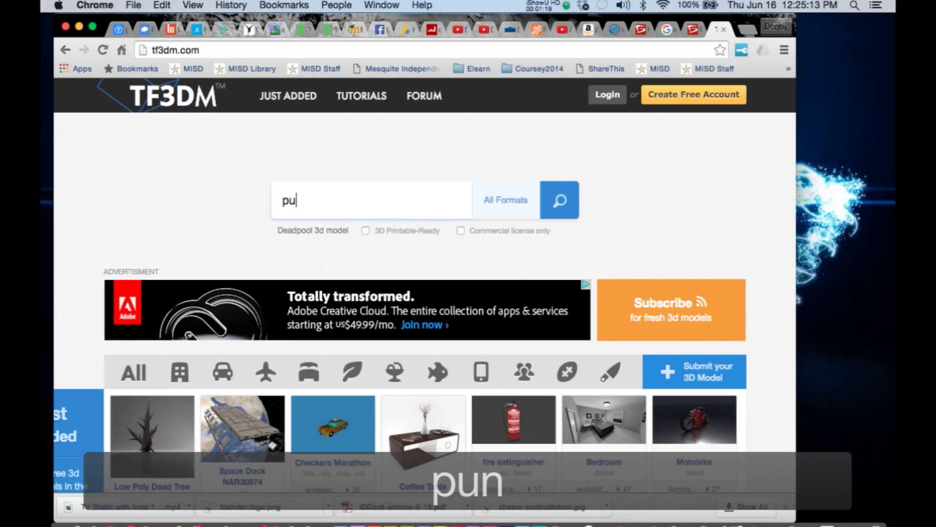
key("Return")
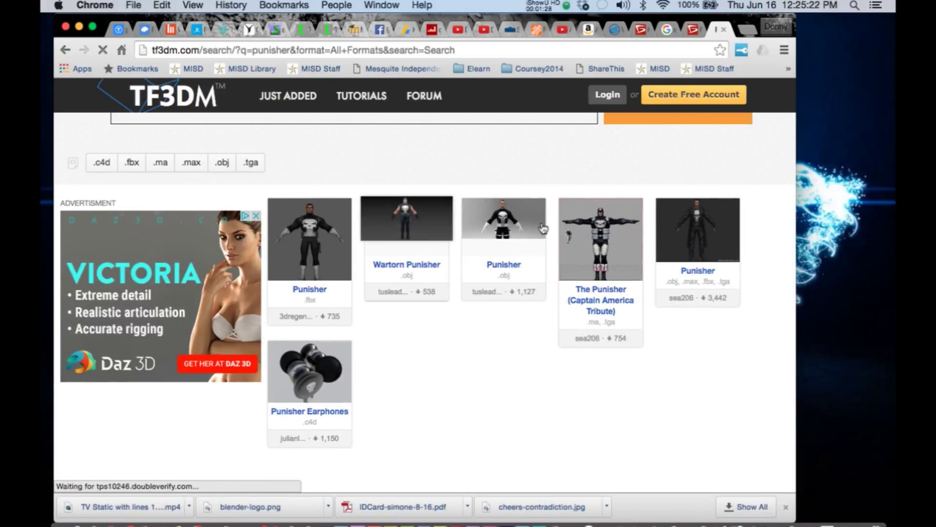
Step: Open the Punisher model page (obj, max, fbx, tga) and start its download countdown
left_click(708, 232)
scroll(710, 293, "down", 5)
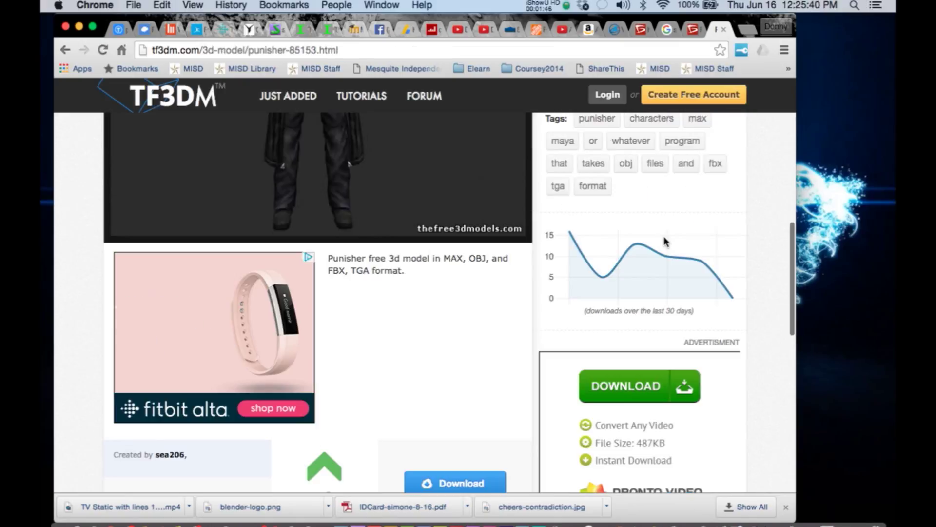
scroll(664, 242, "down", 3)
scroll(665, 242, "down", 1)
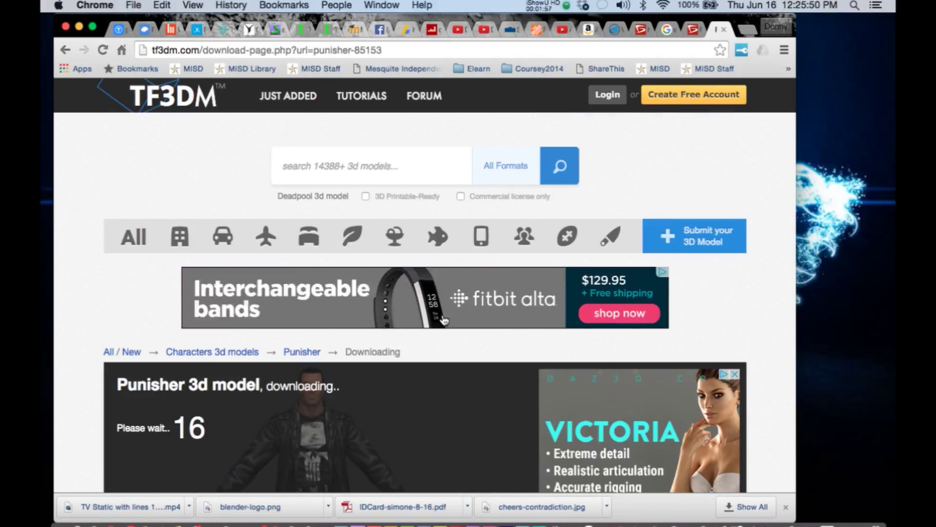
scroll(443, 319, "down", 10)
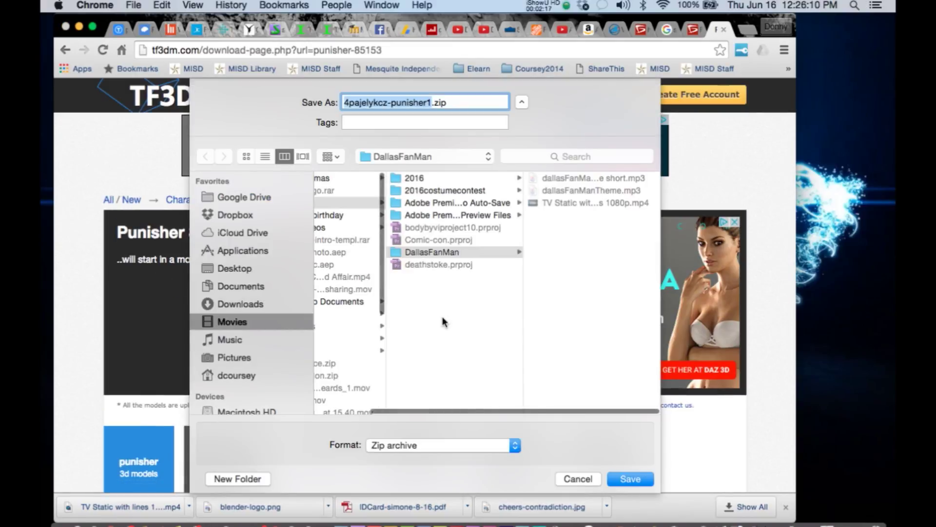
Step: Save 4pajelykcz-punisher1.zip into the DallasFanMan folder and reveal it in Finder
left_click(443, 252)
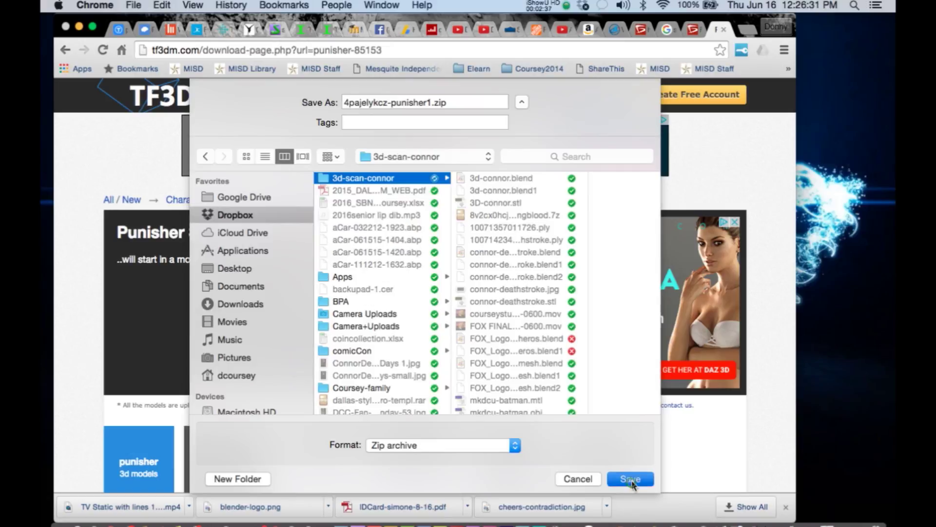
left_click(630, 479)
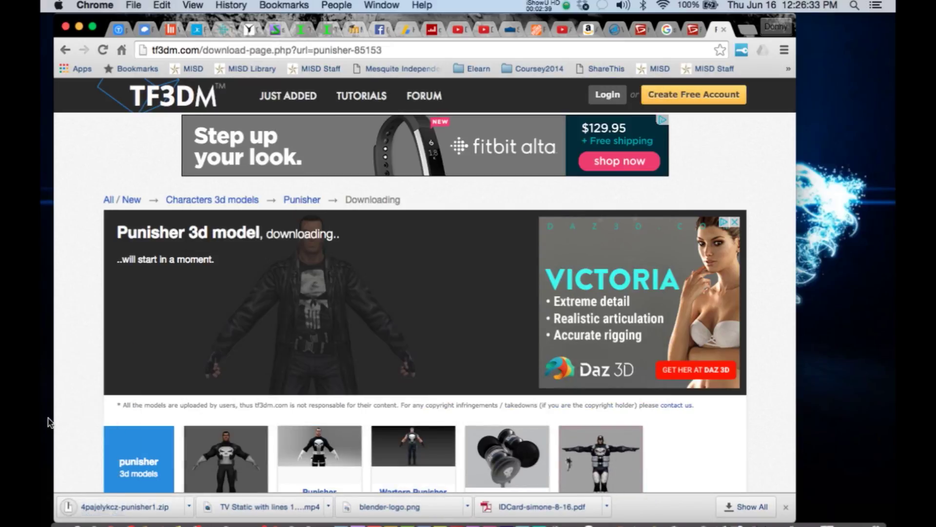
left_click(190, 507)
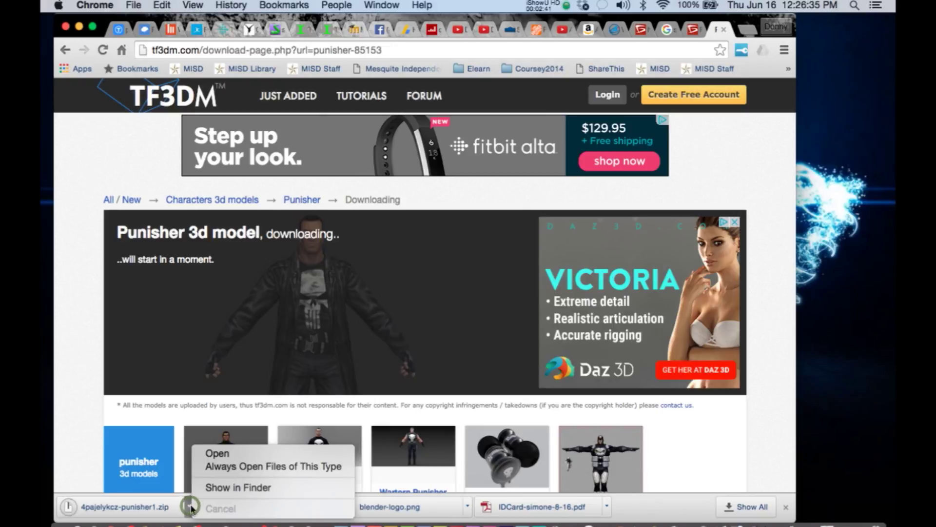
left_click(222, 487)
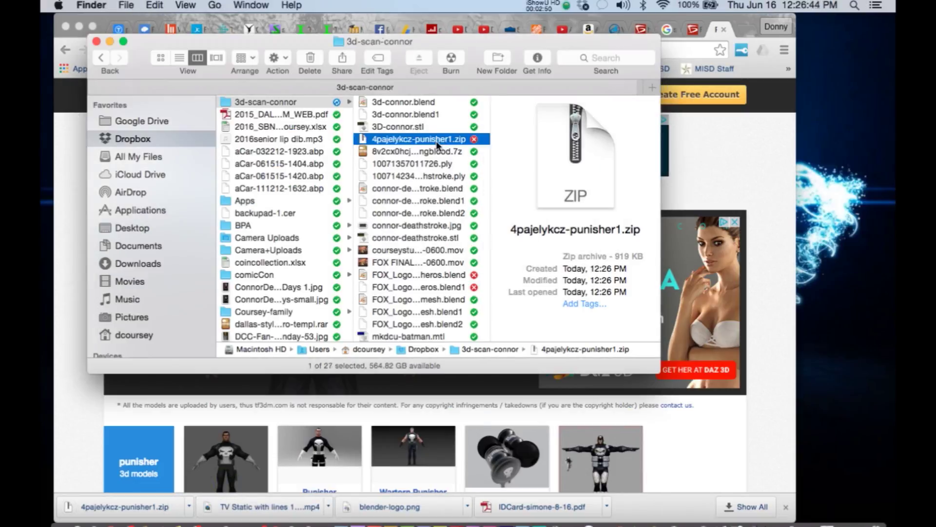
Step: Extract the zip to a punisher1 folder with pun.obj, then open FOX_Logo_dallasFanMan-heros.blend in Blender
double_click(436, 140)
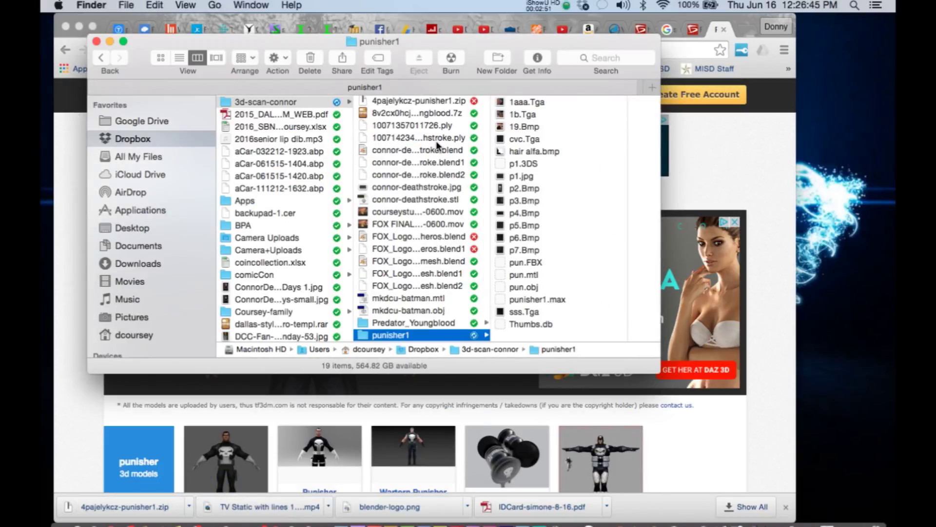
left_click(529, 287)
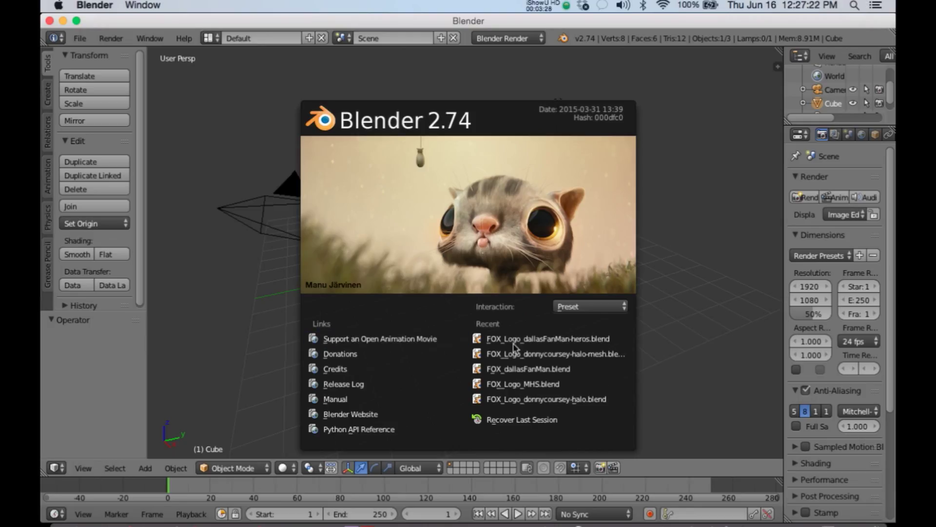
left_click(524, 338)
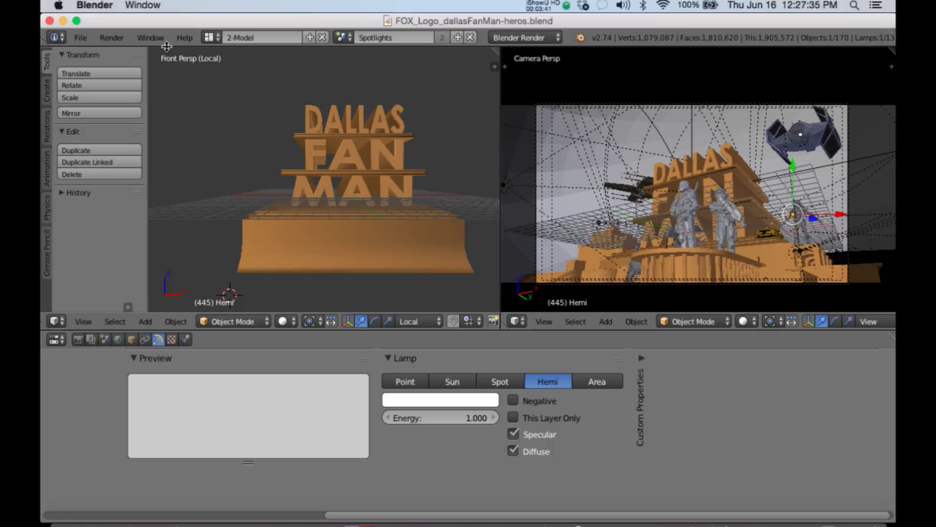
Step: Import pun.obj from the punisher1 folder as a Wavefront OBJ
left_click(78, 41)
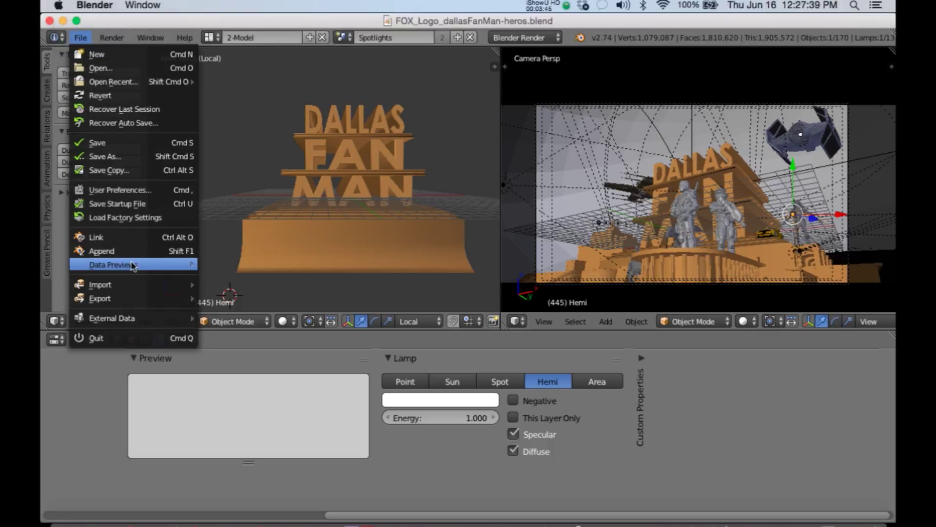
mouse_move(156, 289)
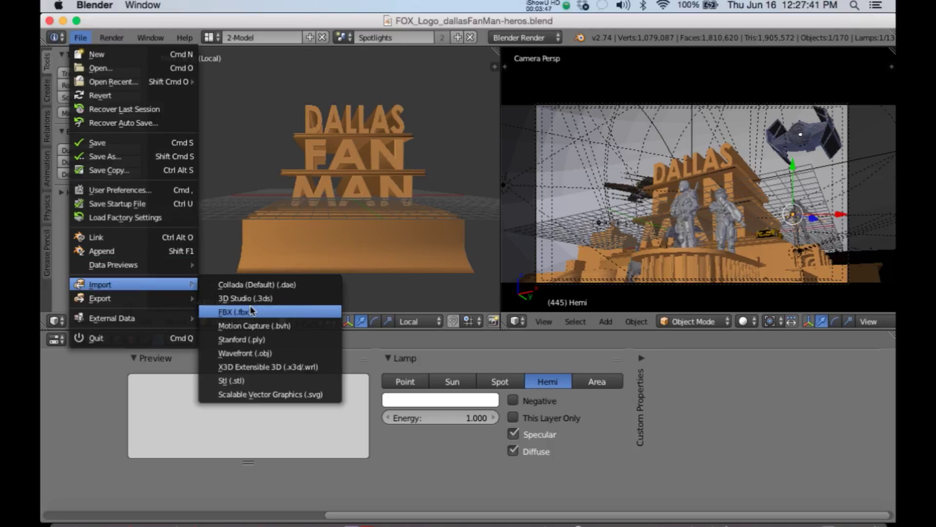
left_click(268, 353)
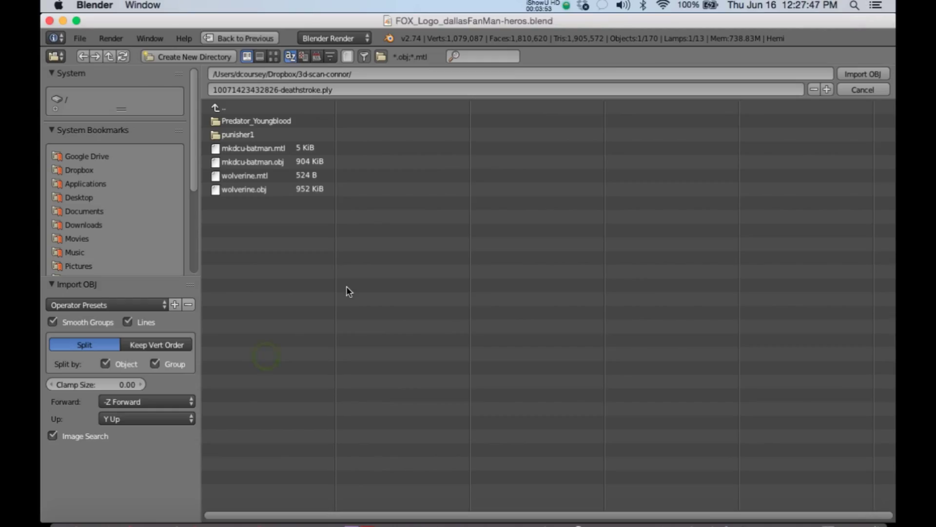
left_click(235, 133)
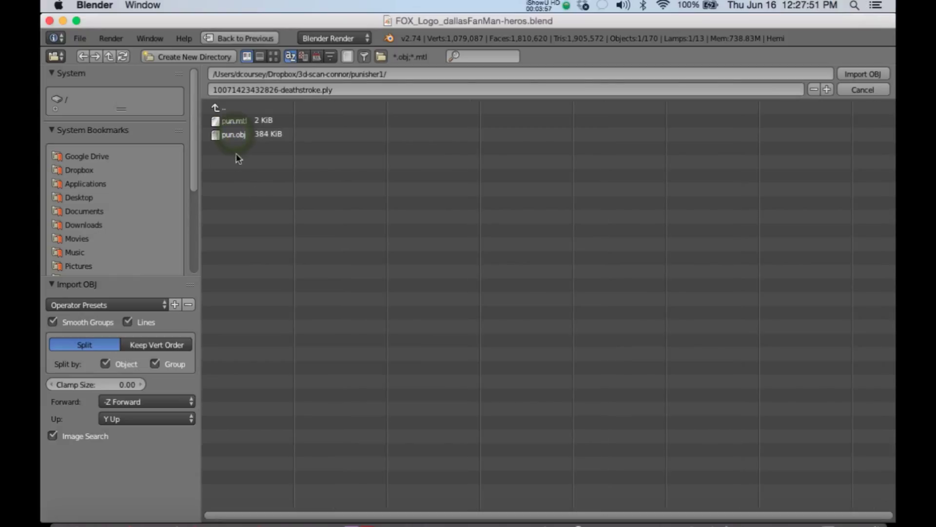
left_click(231, 135)
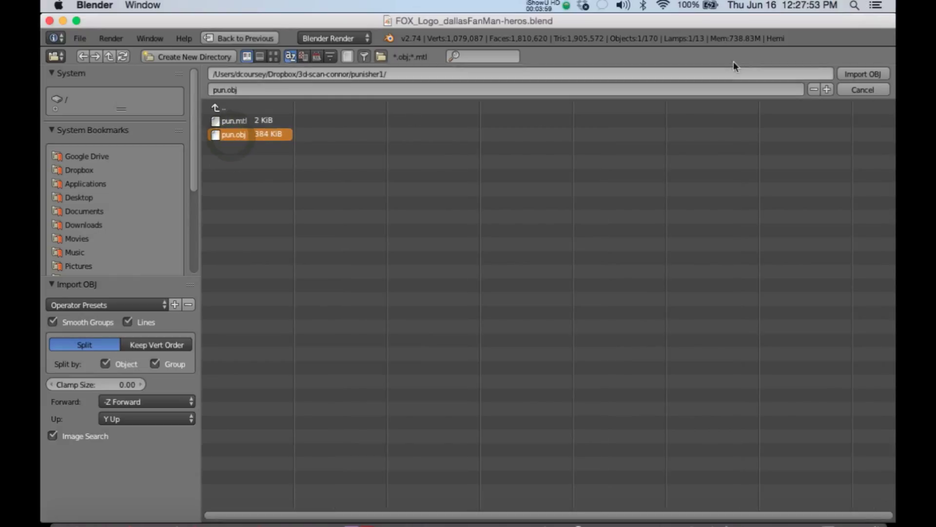
left_click(861, 75)
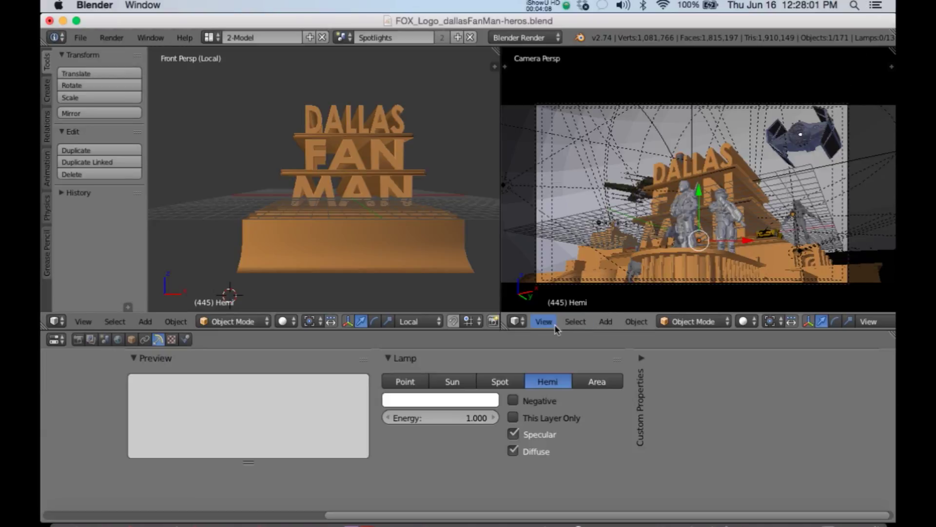
Step: Set the right viewport to Front view and scale the figure to 0.5 on X, Y and Z
left_click(545, 322)
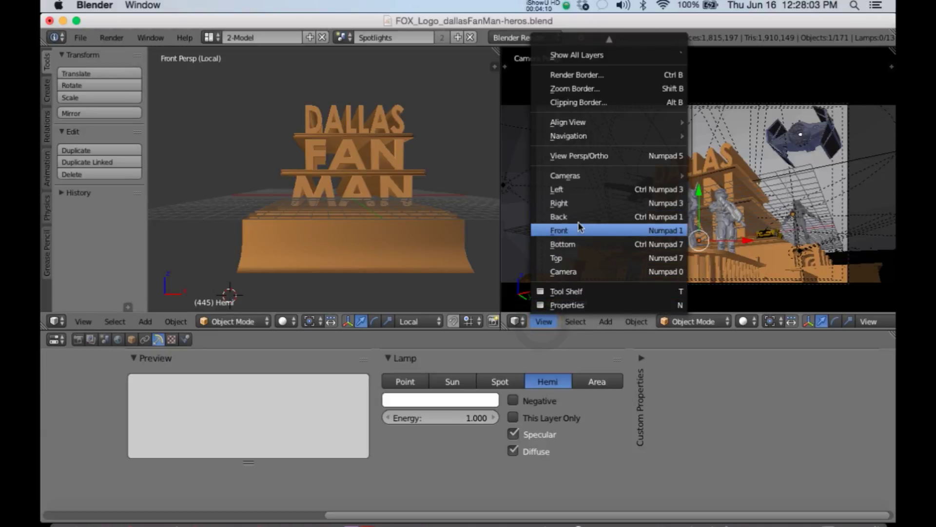
left_click(560, 230)
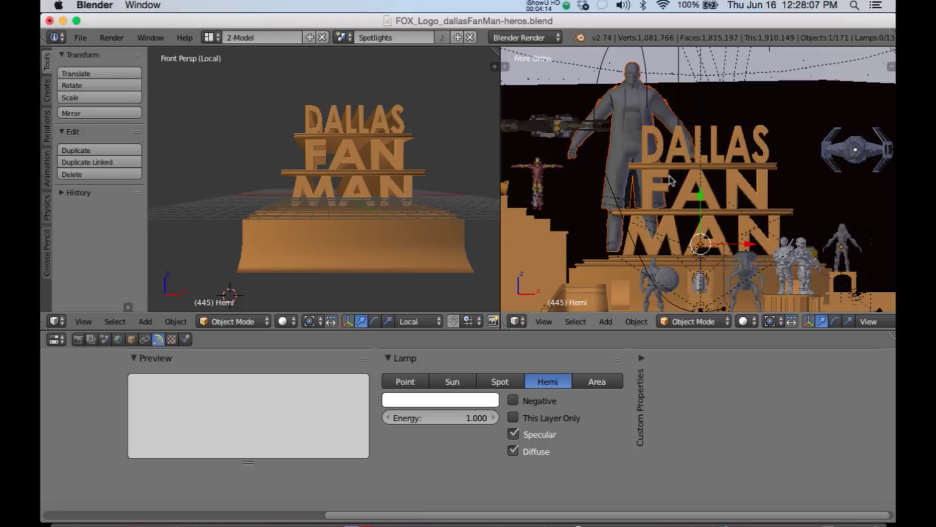
left_click(131, 340)
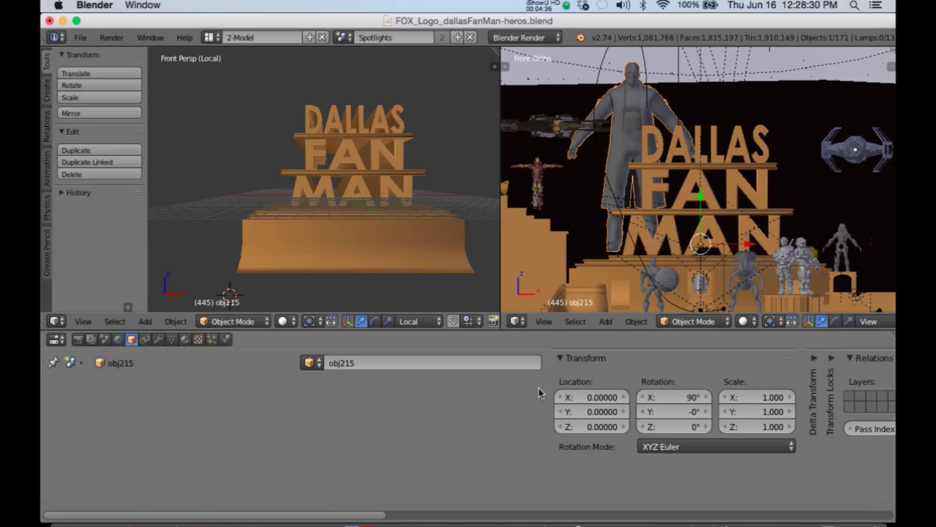
left_click(760, 401)
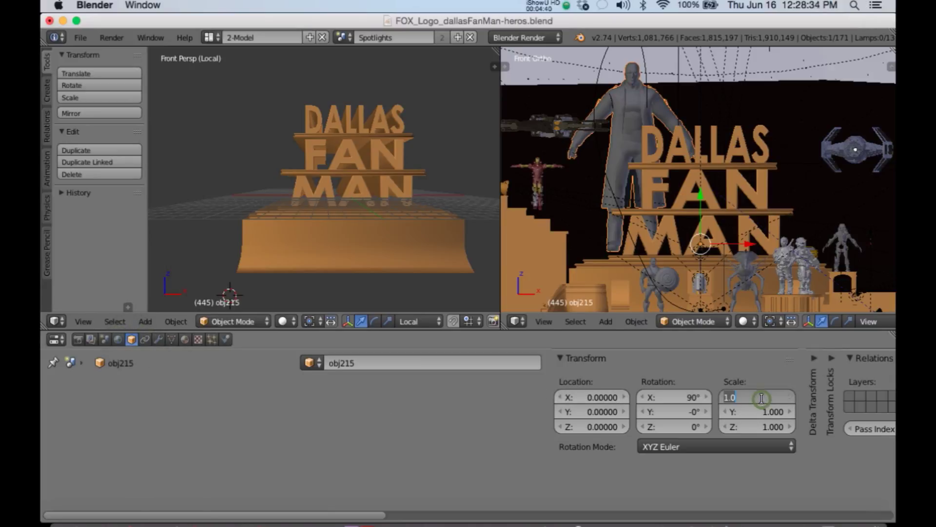
type(".5")
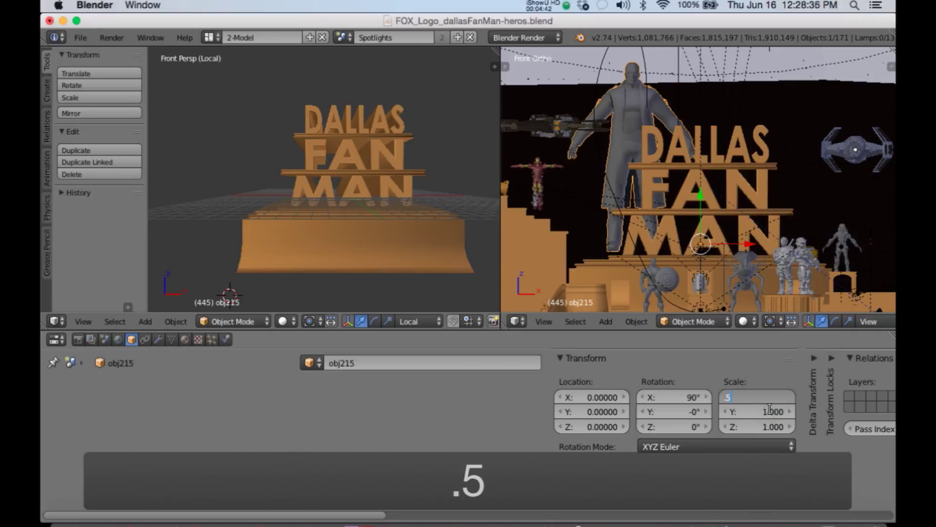
left_click(773, 414)
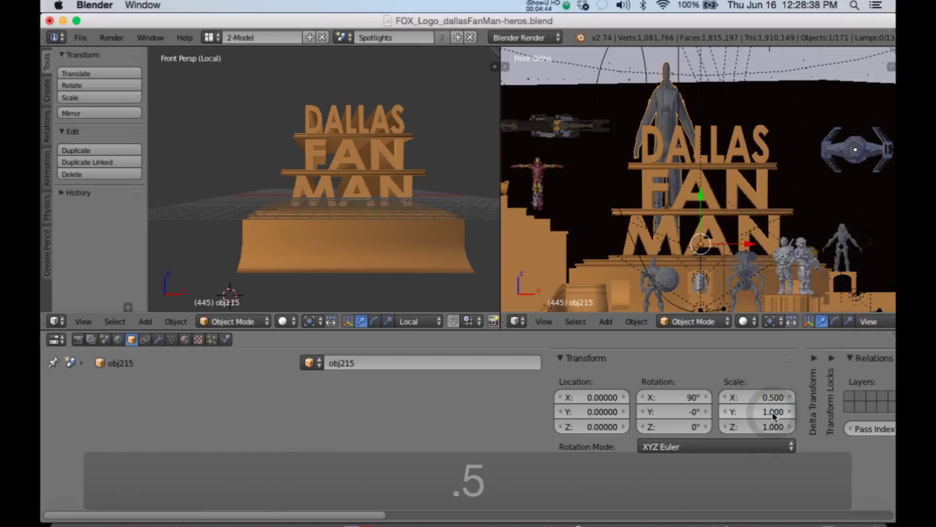
type(".5")
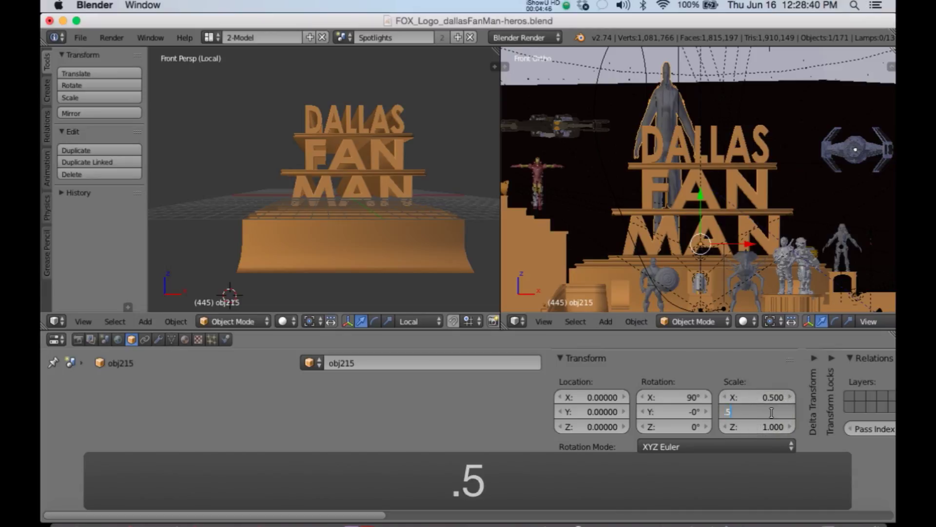
key("Return")
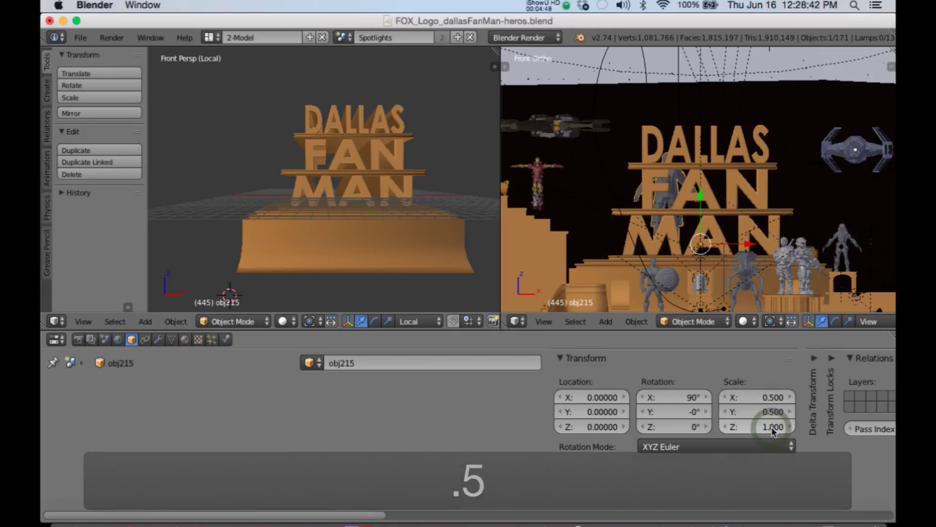
left_click(772, 429)
type(".5")
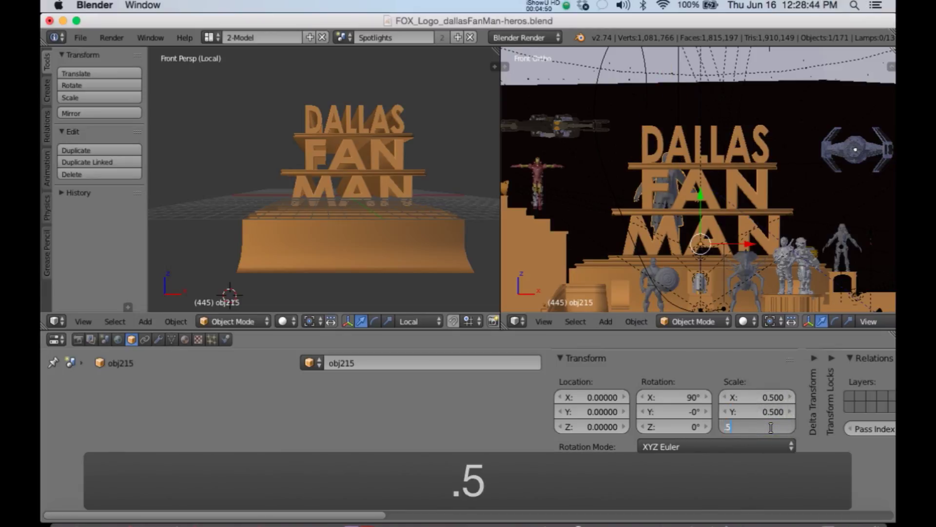
key("Return")
Step: Move the figure left and down, then toward the front of the base in Top view
left_click_drag(751, 246, 670, 248)
left_click_drag(620, 199, 620, 234)
left_click(544, 321)
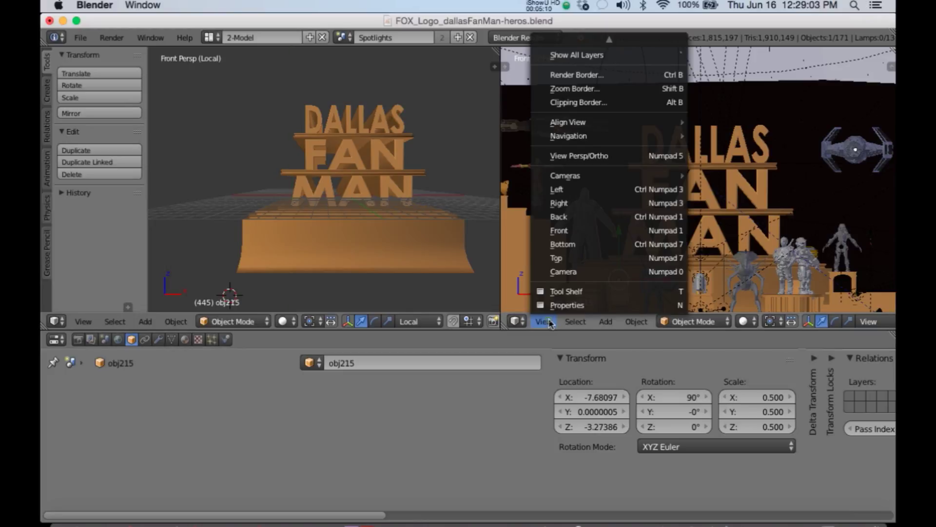
left_click(566, 258)
left_click_drag(619, 146, 703, 284)
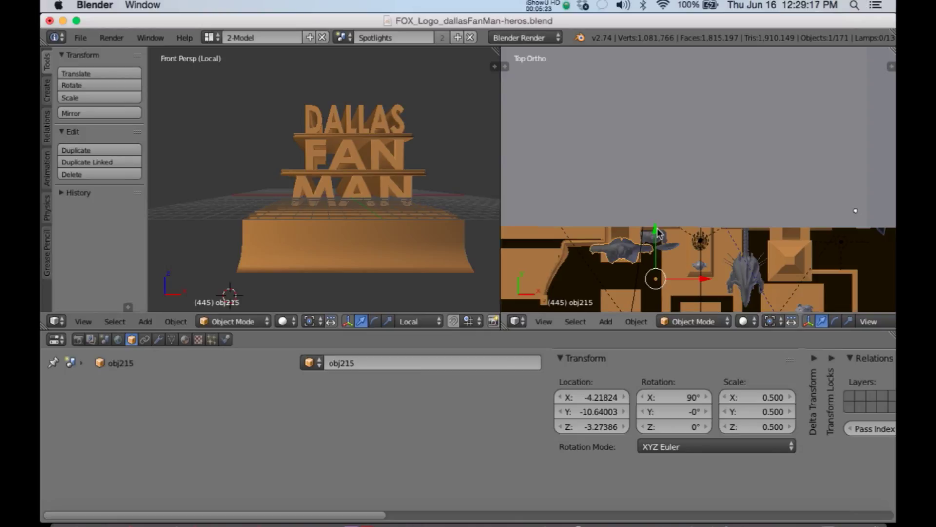
Step: Fine-tune the figure to about X −7.47, Y −11.22 beside the base using Front and Top views
left_click(543, 322)
left_click(568, 233)
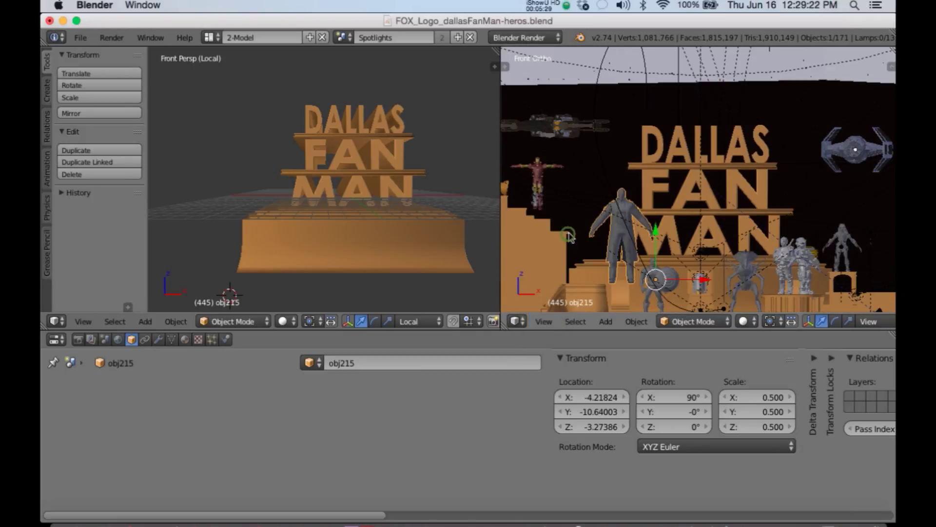
scroll(644, 246, "down", 3)
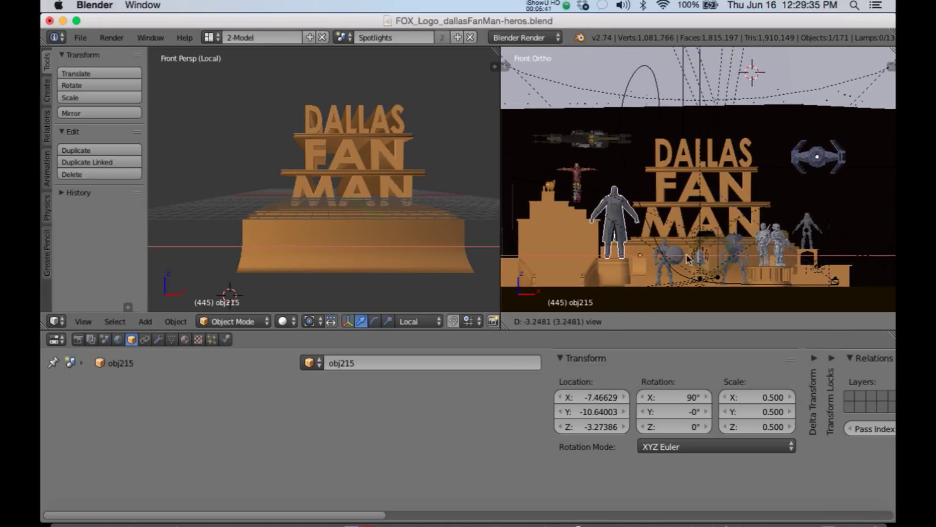
left_click_drag(605, 312, 600, 317)
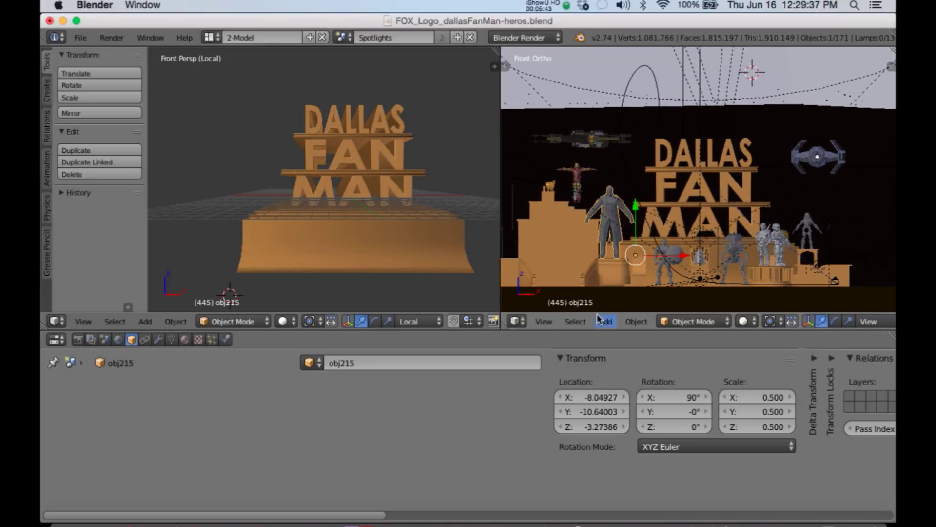
left_click(543, 322)
left_click(567, 256)
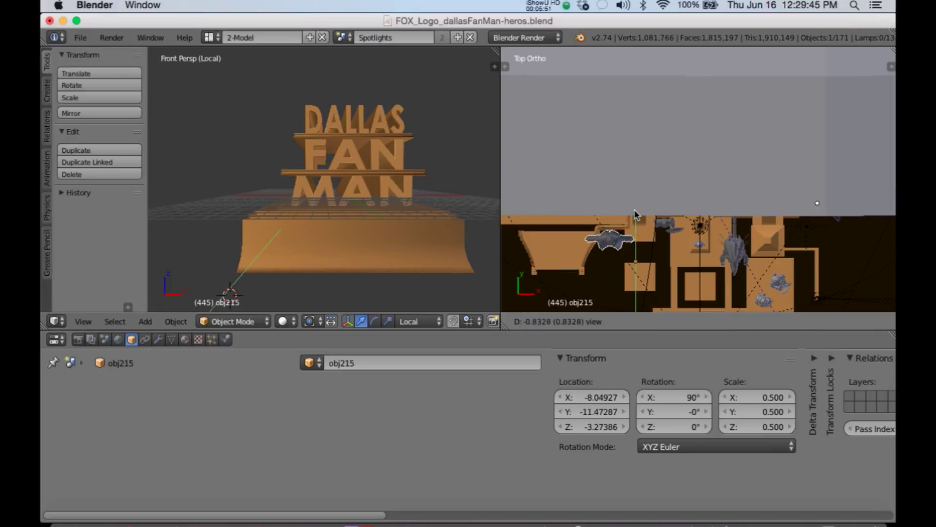
left_click_drag(634, 266, 640, 259)
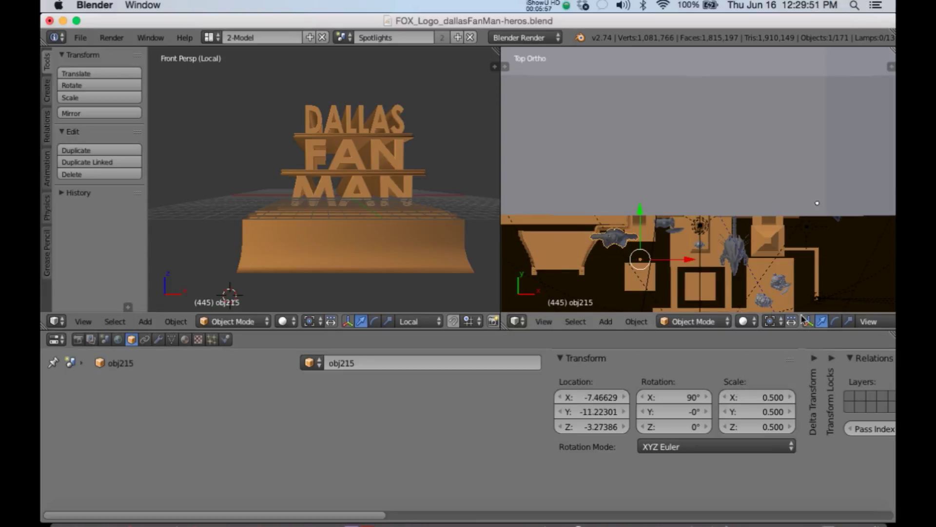
Step: Scale the figure to 0.25 on X, Y and Z
left_click(849, 322)
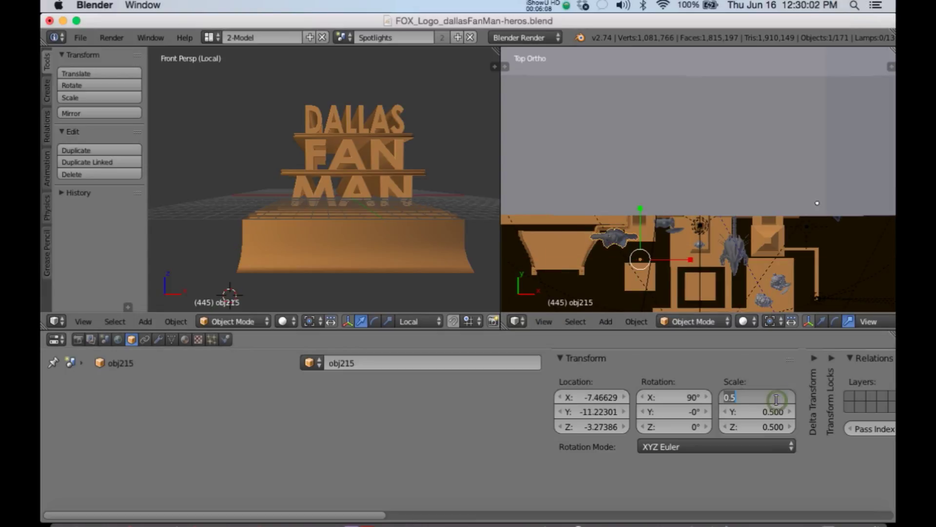
left_click(761, 397)
type(".25")
key("Return")
left_click(761, 412)
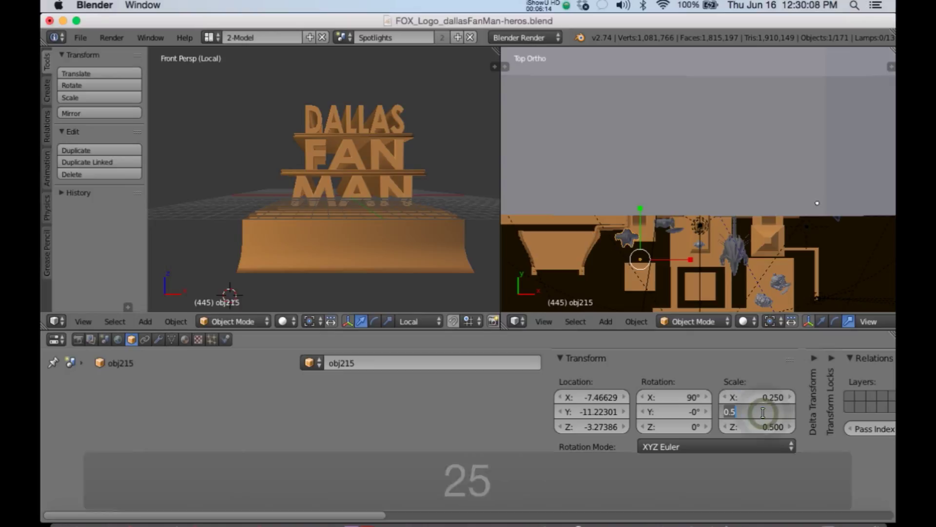
type(".25")
key("Return")
left_click(772, 427)
type(".25")
key("Return")
Step: In Front view, move the figure left and lower it to floor level
left_click(545, 321)
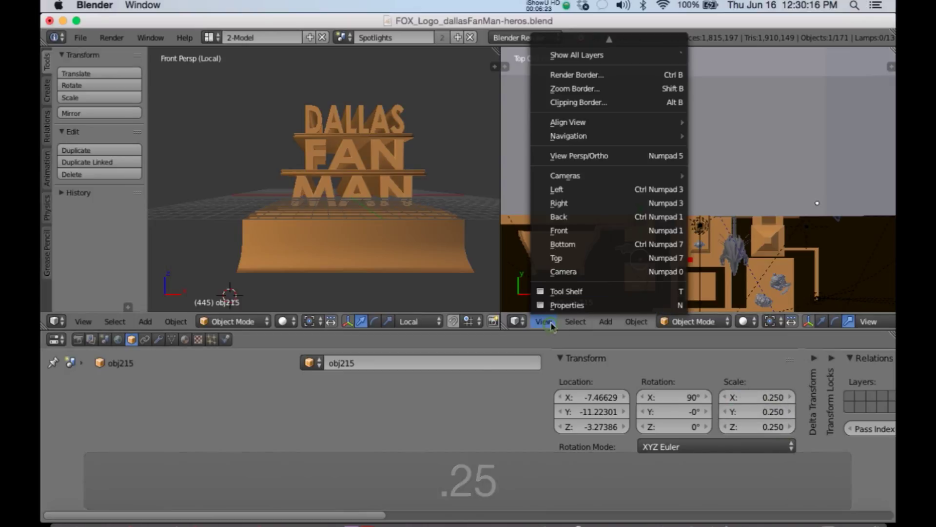
key("KP_1")
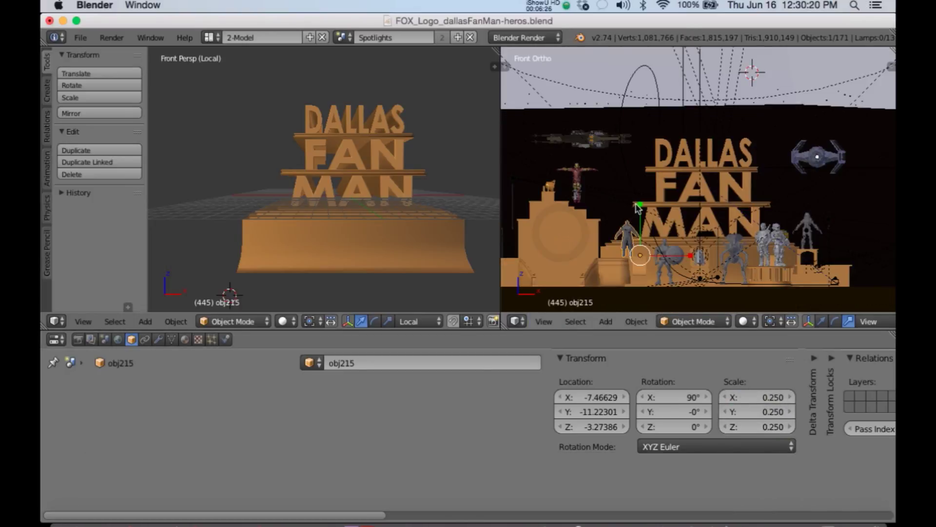
left_click_drag(681, 251, 668, 252)
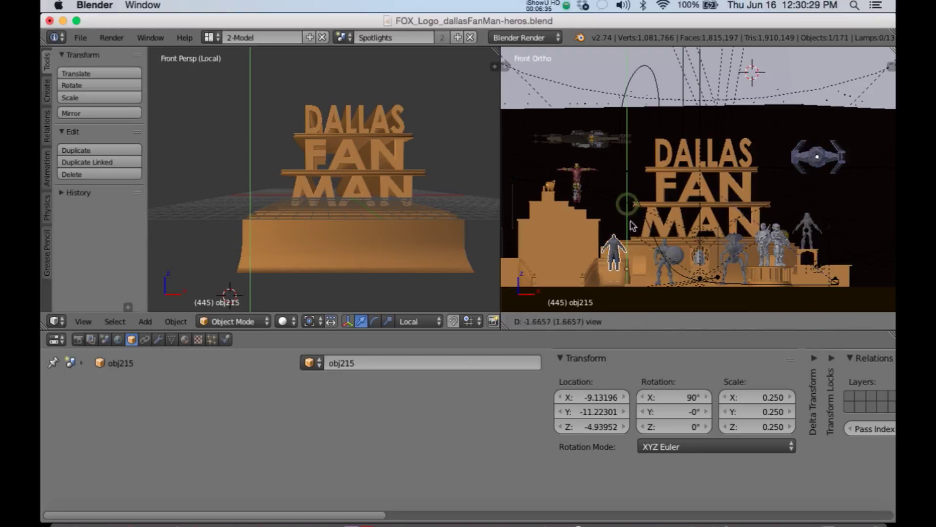
left_click_drag(627, 224, 626, 257)
Step: Change the figure's scale to 0.37 on X, Y and Z
left_click(775, 398)
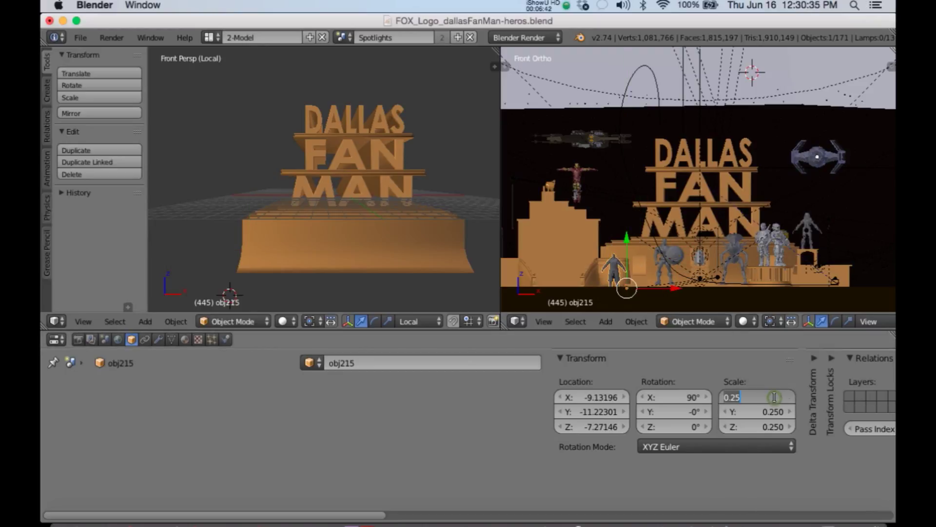
double_click(750, 396)
type("0.37")
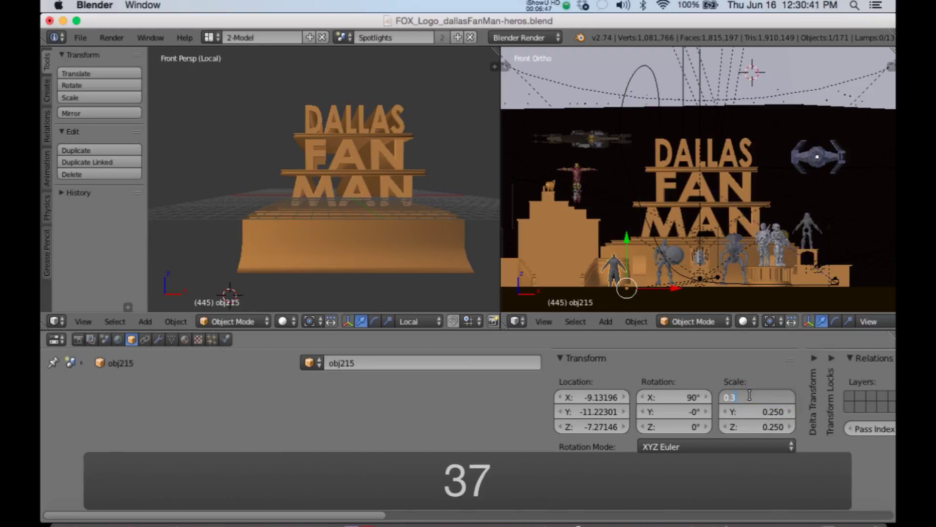
left_click(756, 412)
type(".37")
key("Return")
left_click(774, 427)
type(".37")
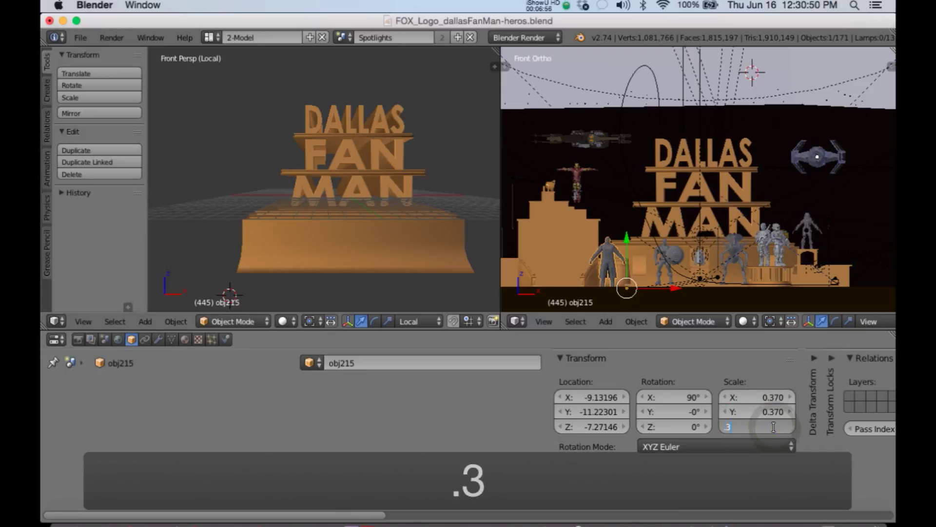
key("Return")
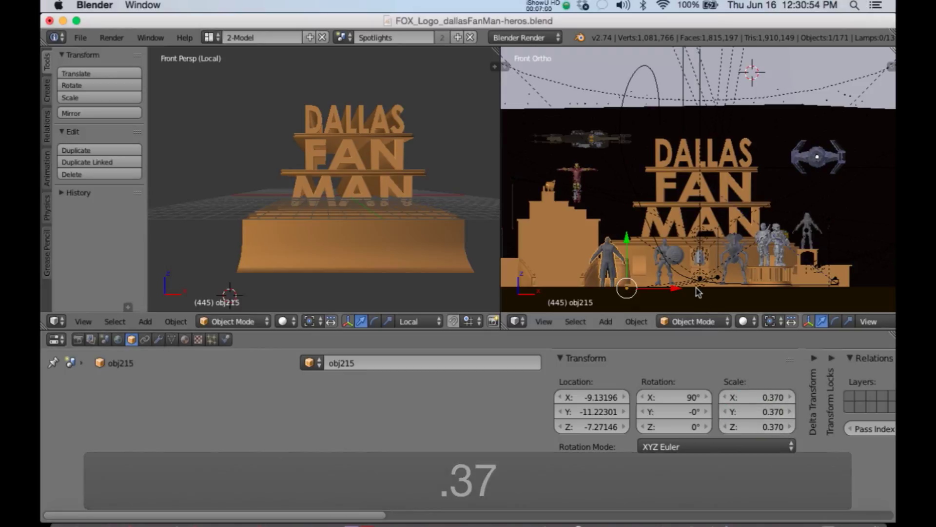
Step: Raise the figure and slide it left along X to about X −15.40
middle_click_drag(628, 274, 619, 271)
left_click_drag(617, 267, 607, 300)
key("x")
Step: Place the figure on the logo's left step at about Y −4.34, Z −3.48 using Top and Front views
left_click_drag(562, 259, 560, 226)
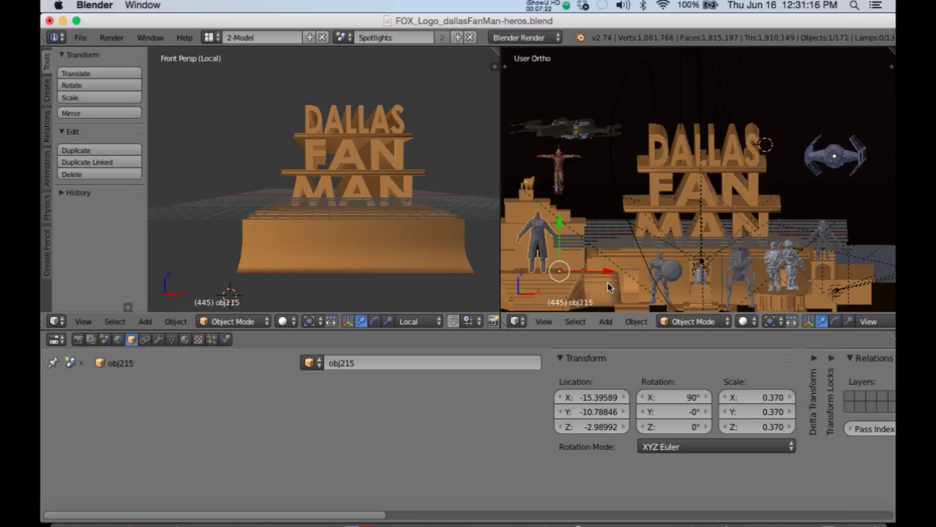
left_click(558, 322)
left_click(574, 259)
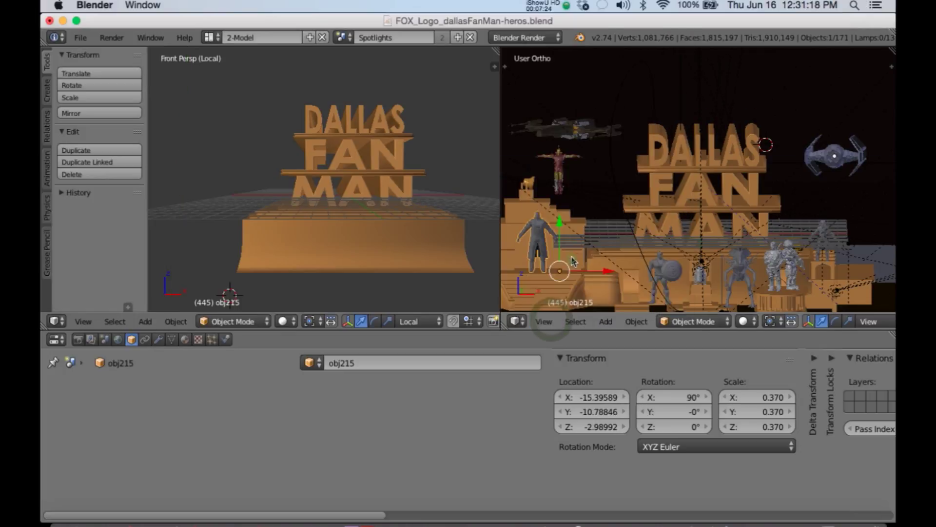
left_click_drag(559, 267, 562, 166)
key("KP_8")
left_click(544, 322)
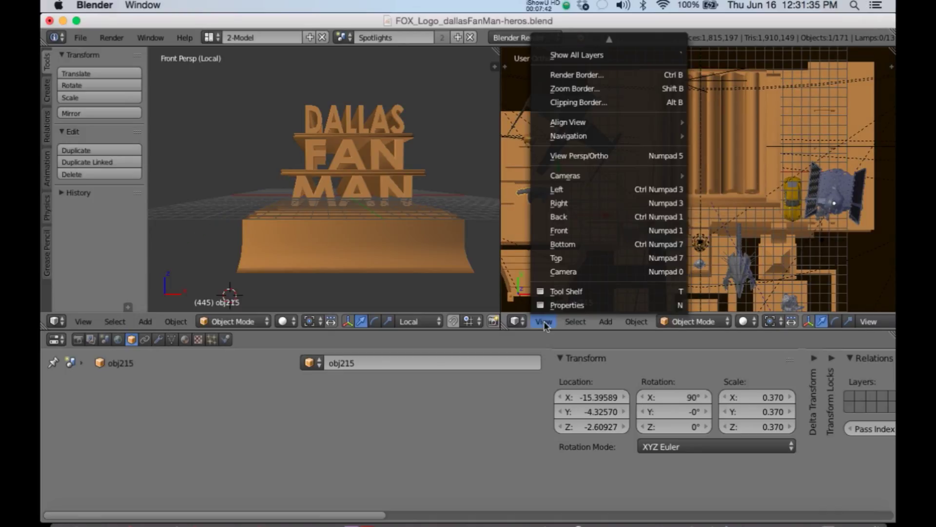
left_click(561, 229)
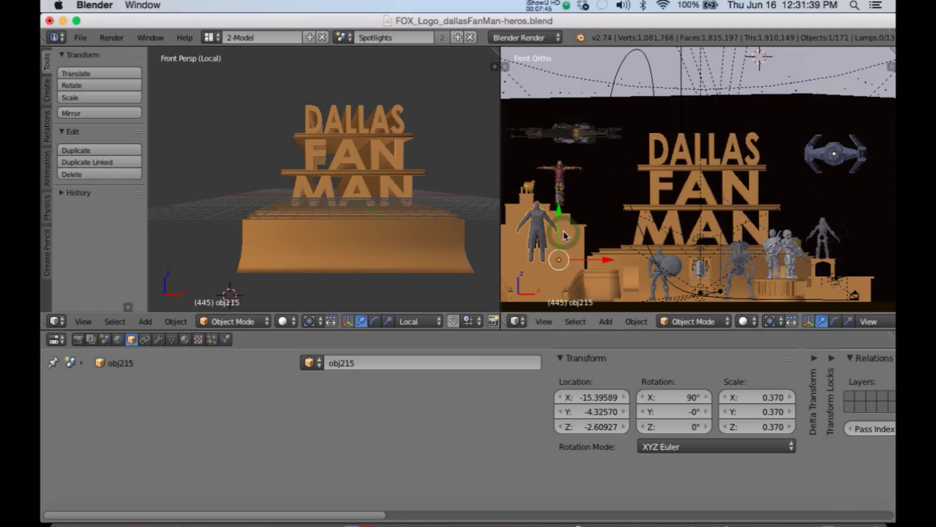
left_click_drag(559, 210, 559, 224)
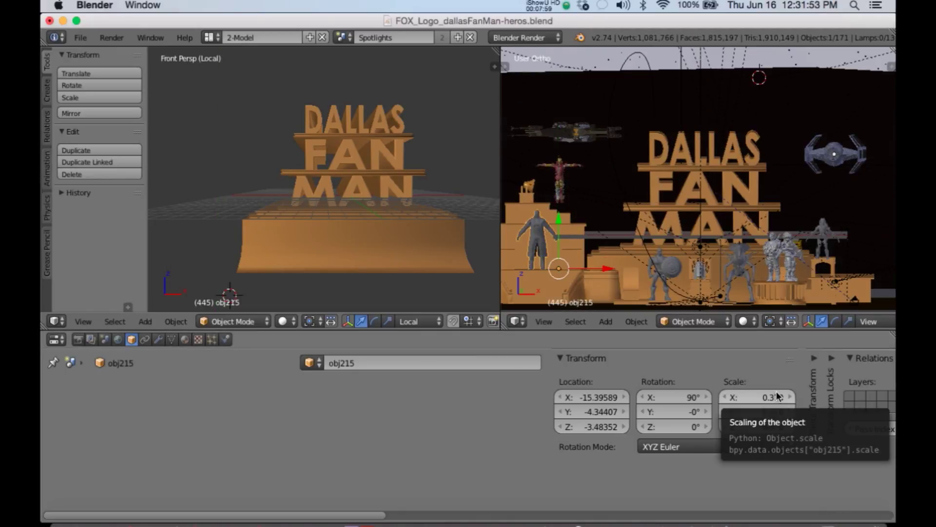
Step: Scale the figure uniformly to 0.32 with the scale manipulator
left_click(849, 322)
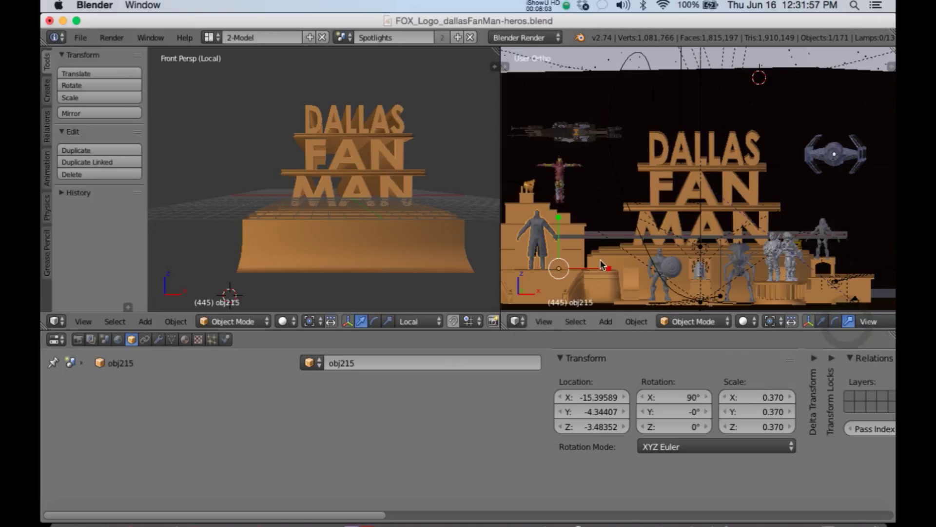
left_click_drag(758, 397, 759, 427)
type(".32")
key("Return")
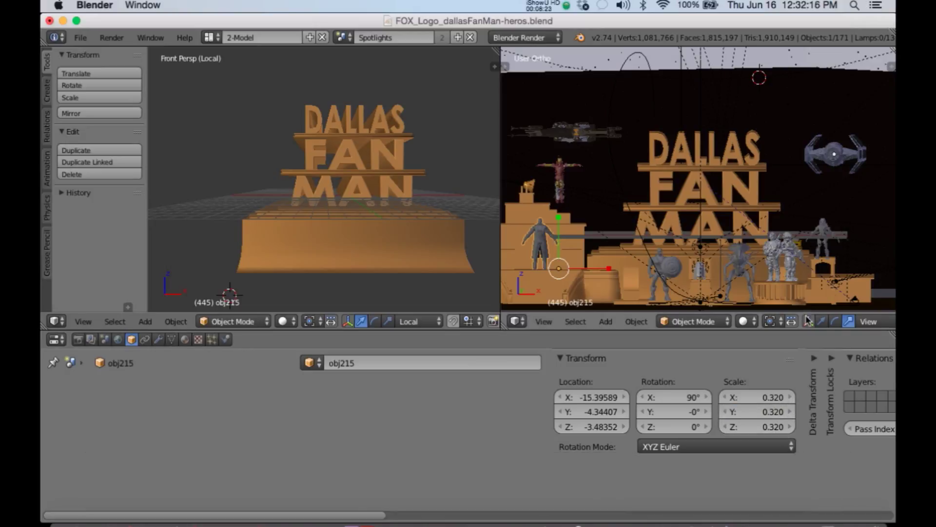
left_click(822, 322)
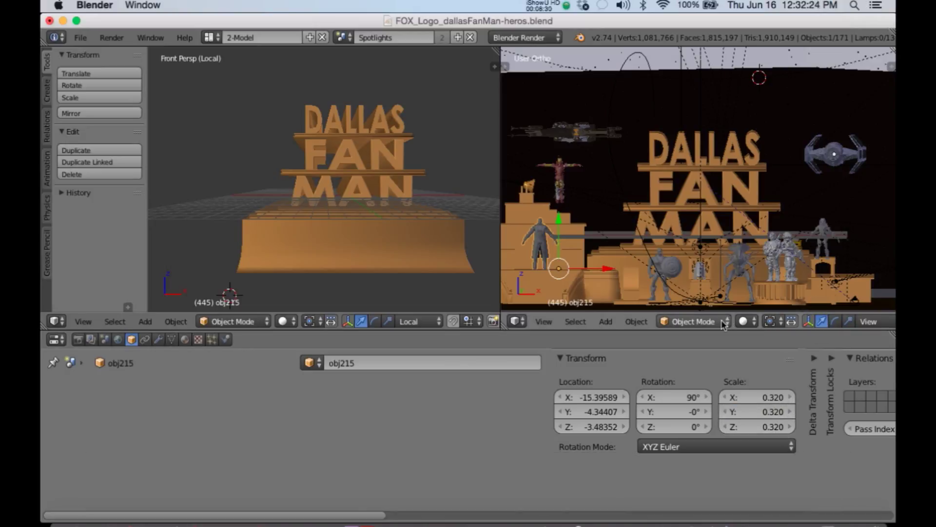
left_click(744, 321)
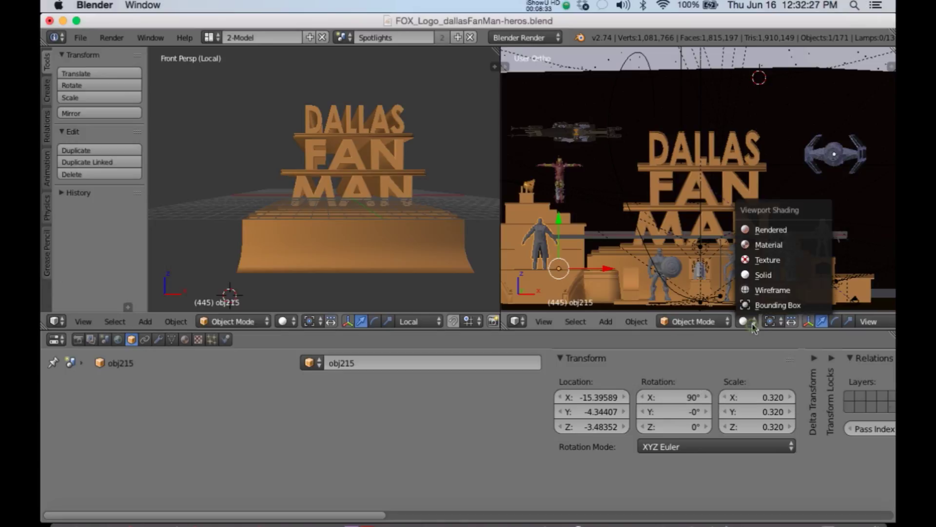
left_click(765, 259)
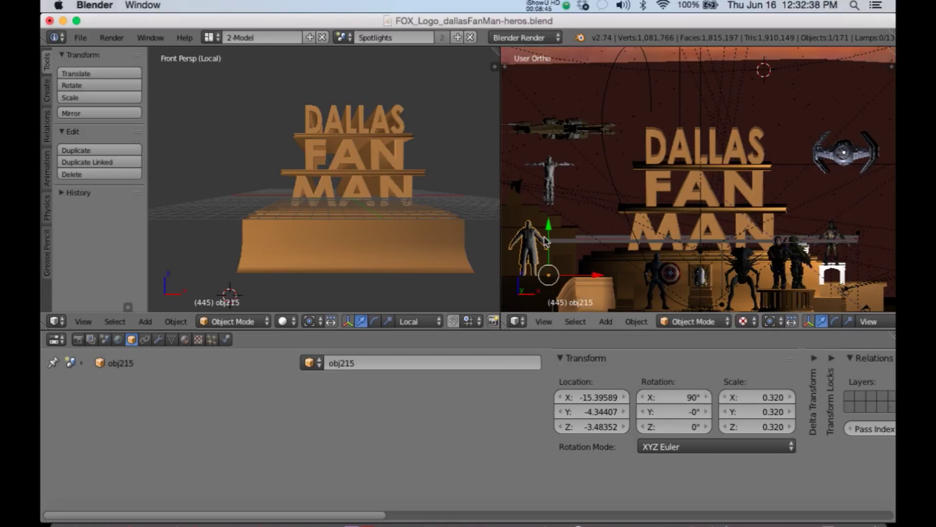
left_click(743, 322)
left_click(766, 232)
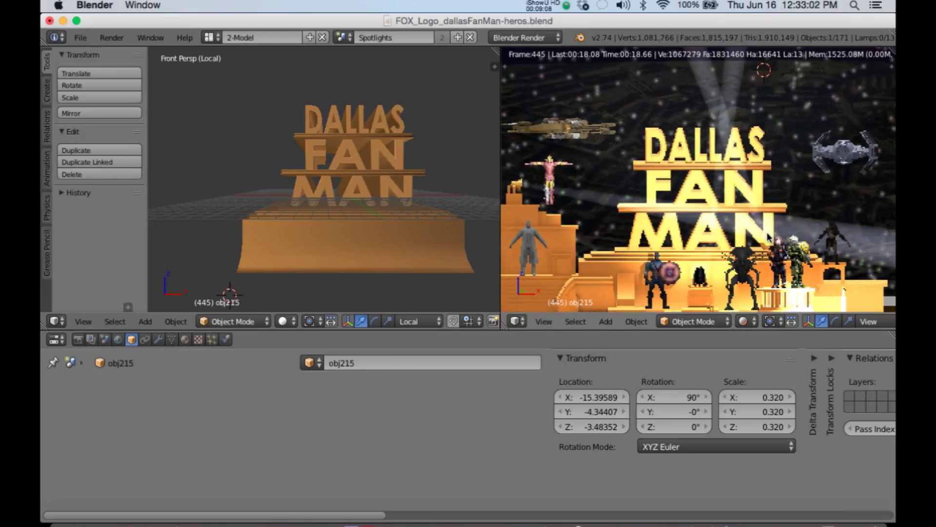
left_click(743, 321)
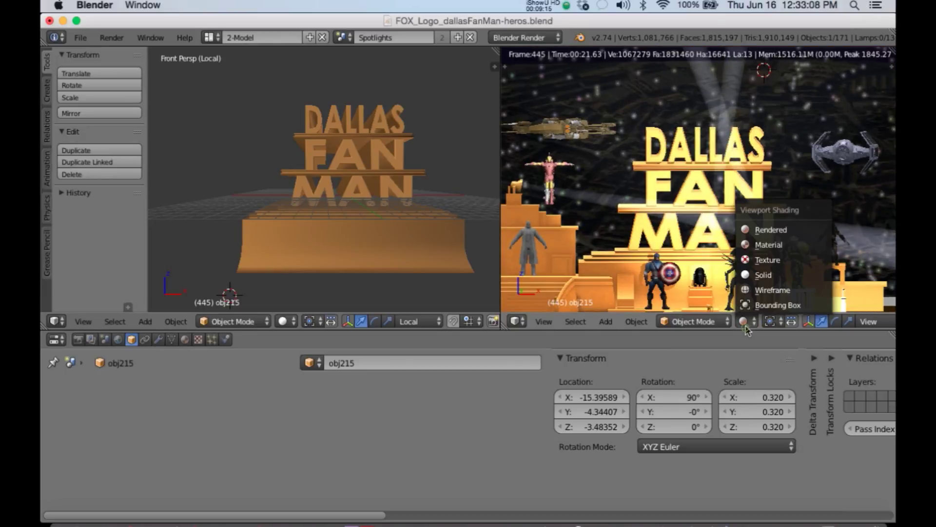
left_click(759, 276)
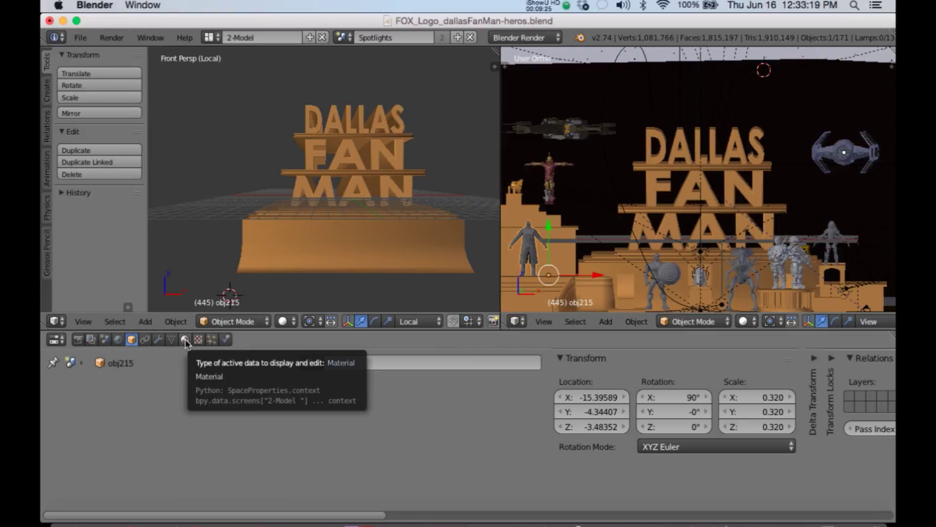
Step: Enable Vertex Color Paint on the figure's material, preview with Material shading, then return to Solid
left_click(185, 339)
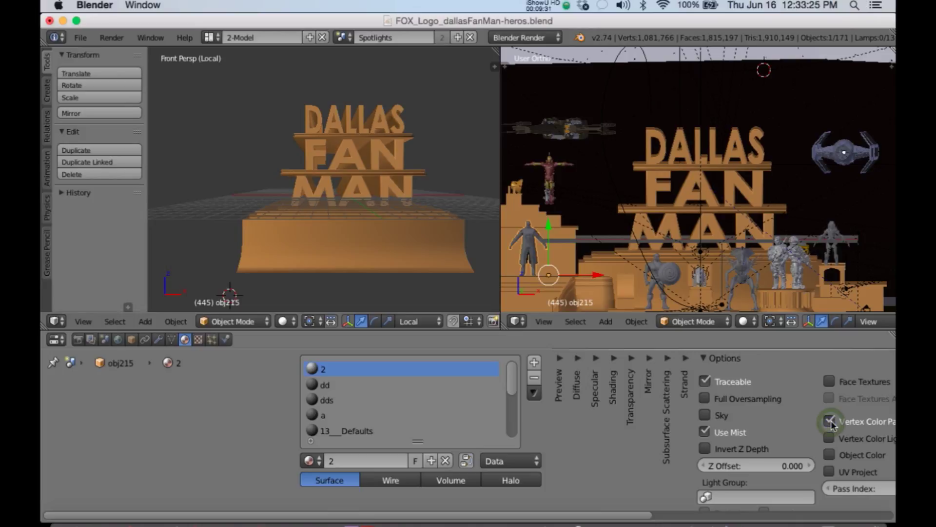
left_click(830, 421)
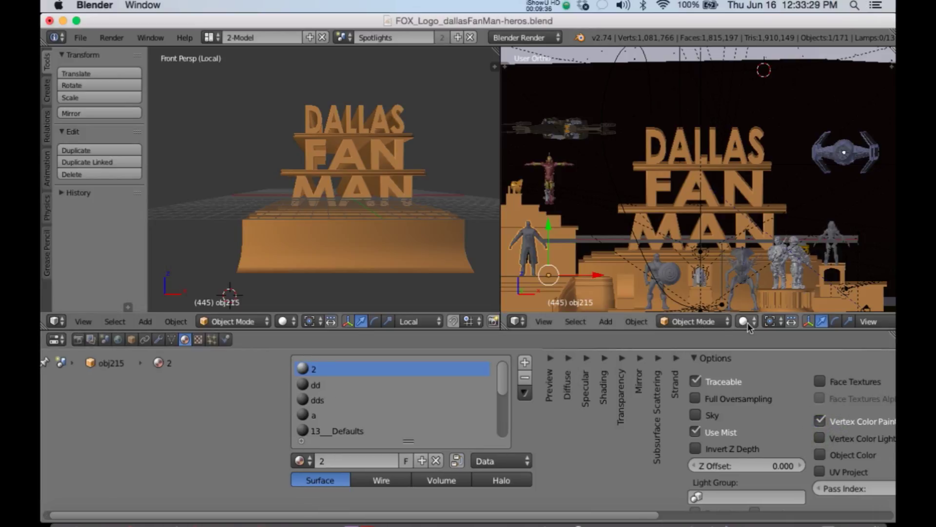
left_click(750, 326)
left_click(766, 239)
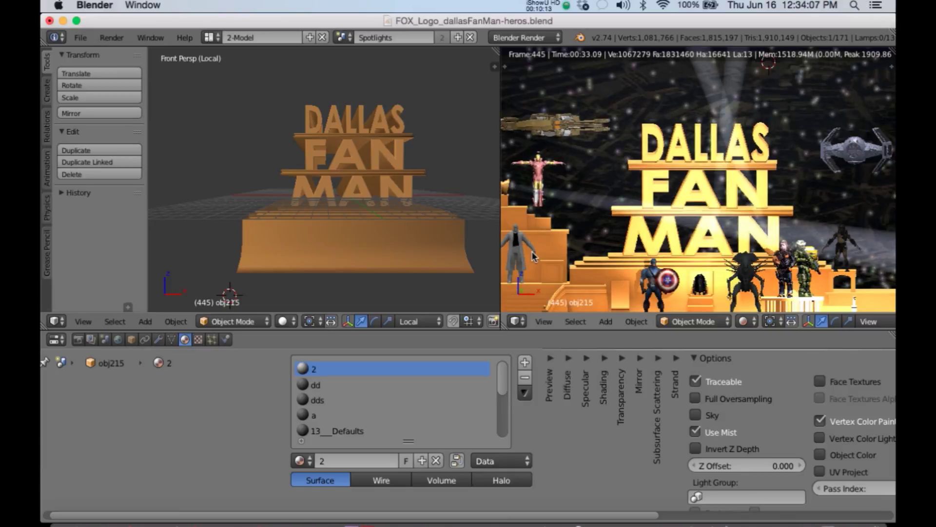
left_click(744, 321)
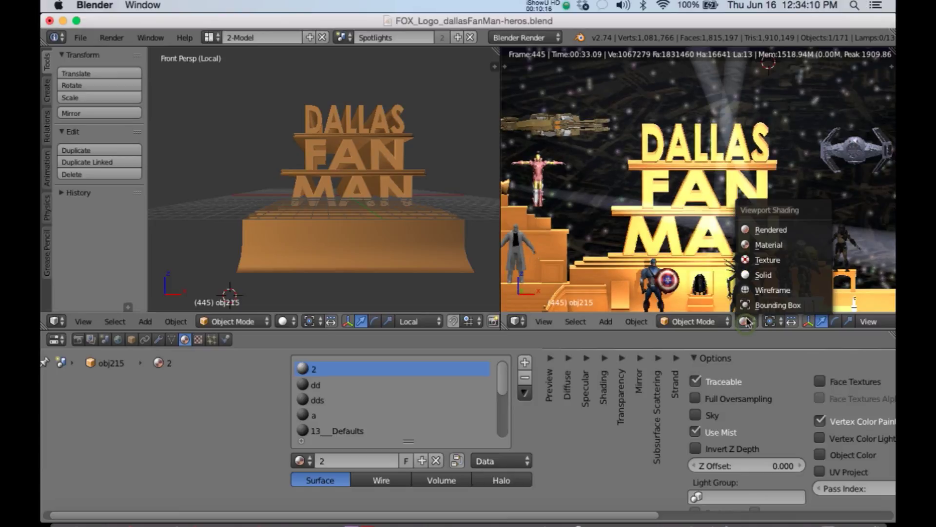
left_click(764, 275)
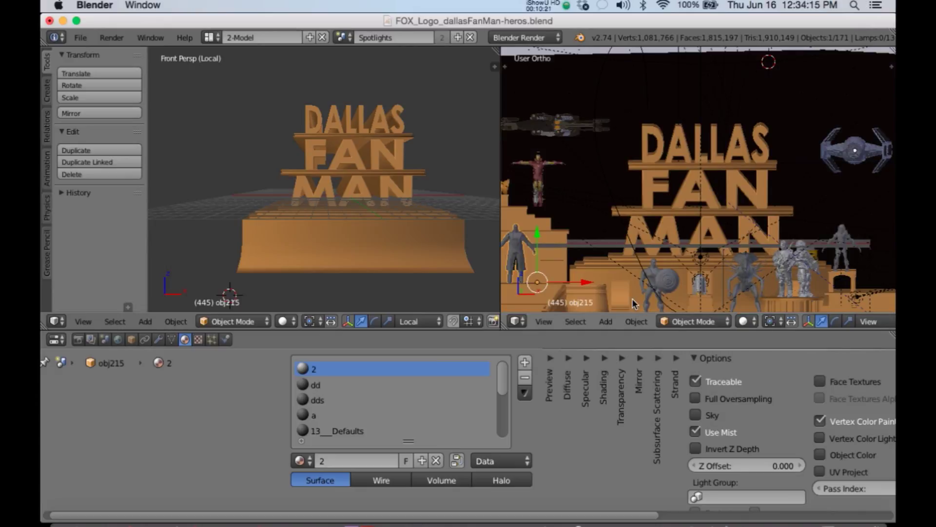